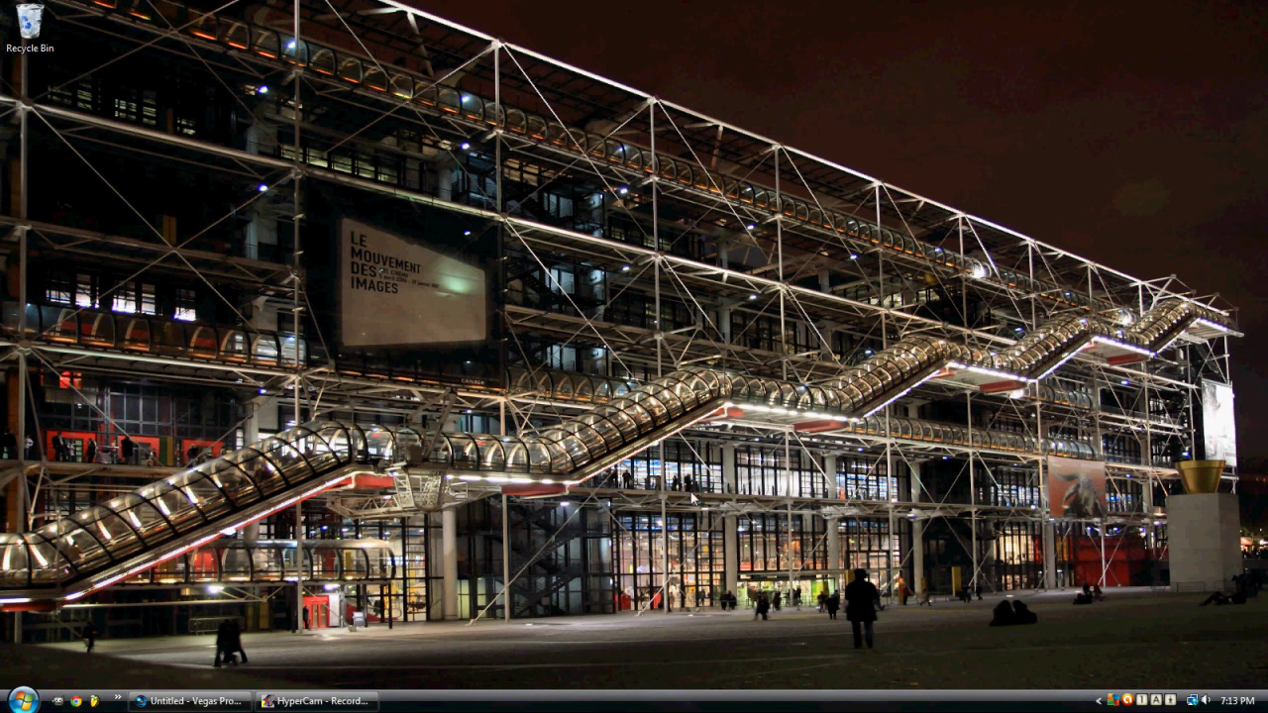
- Launch Sound Recorder from the Start menu's All Programs > Accessories folder
{"action": "left_click", "coordinate": [22, 700]}
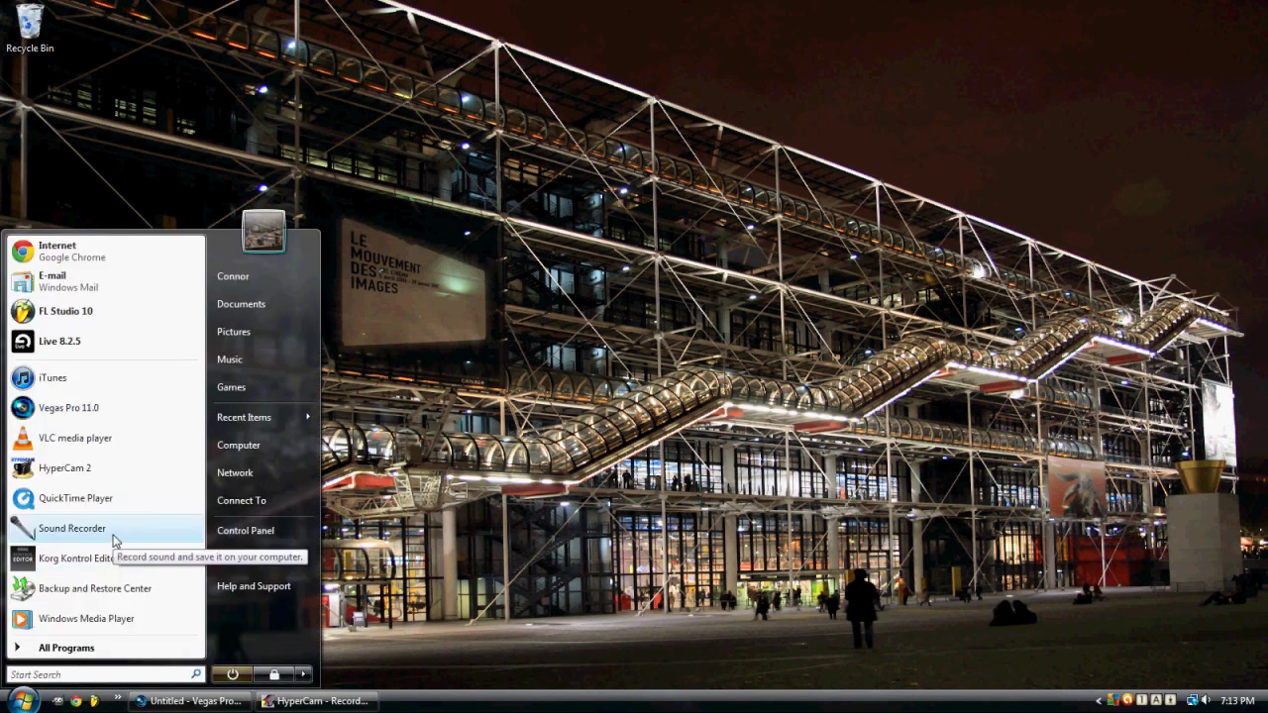
{"action": "left_click", "coordinate": [78, 651]}
{"action": "left_click_drag", "start_coordinate": [198, 458], "coordinate": [193, 424]}
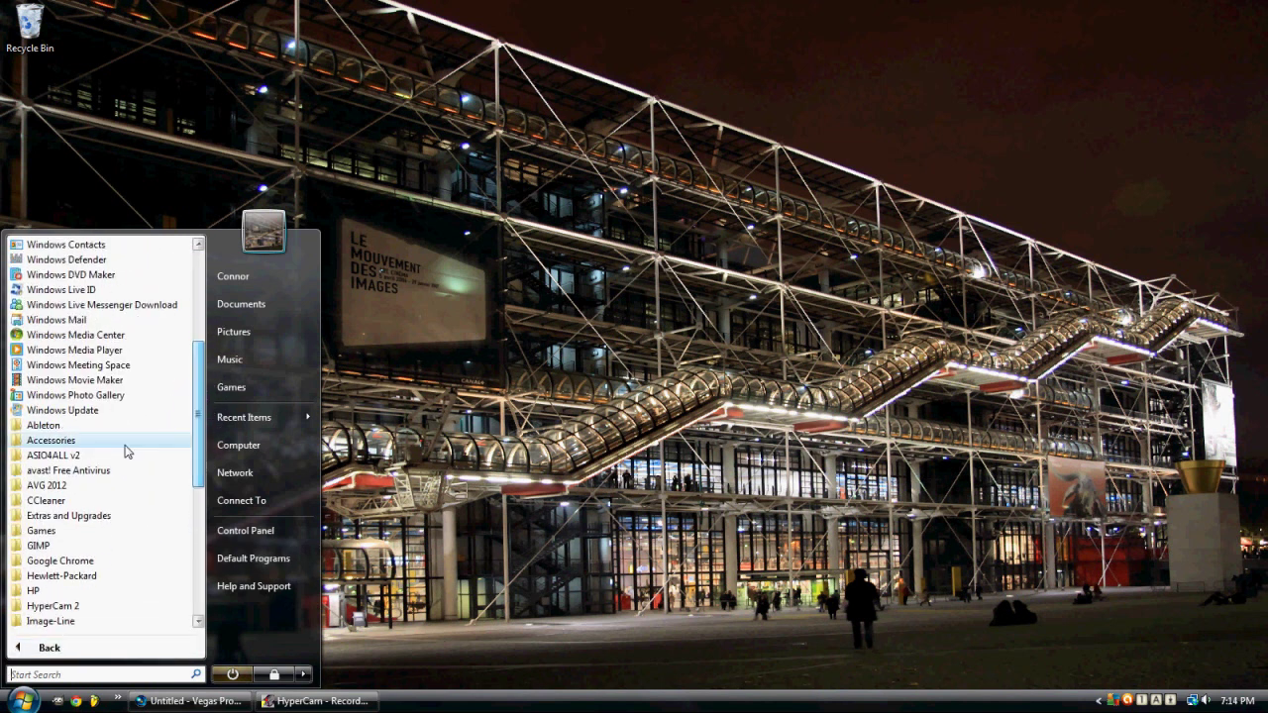
{"action": "left_click", "coordinate": [104, 442]}
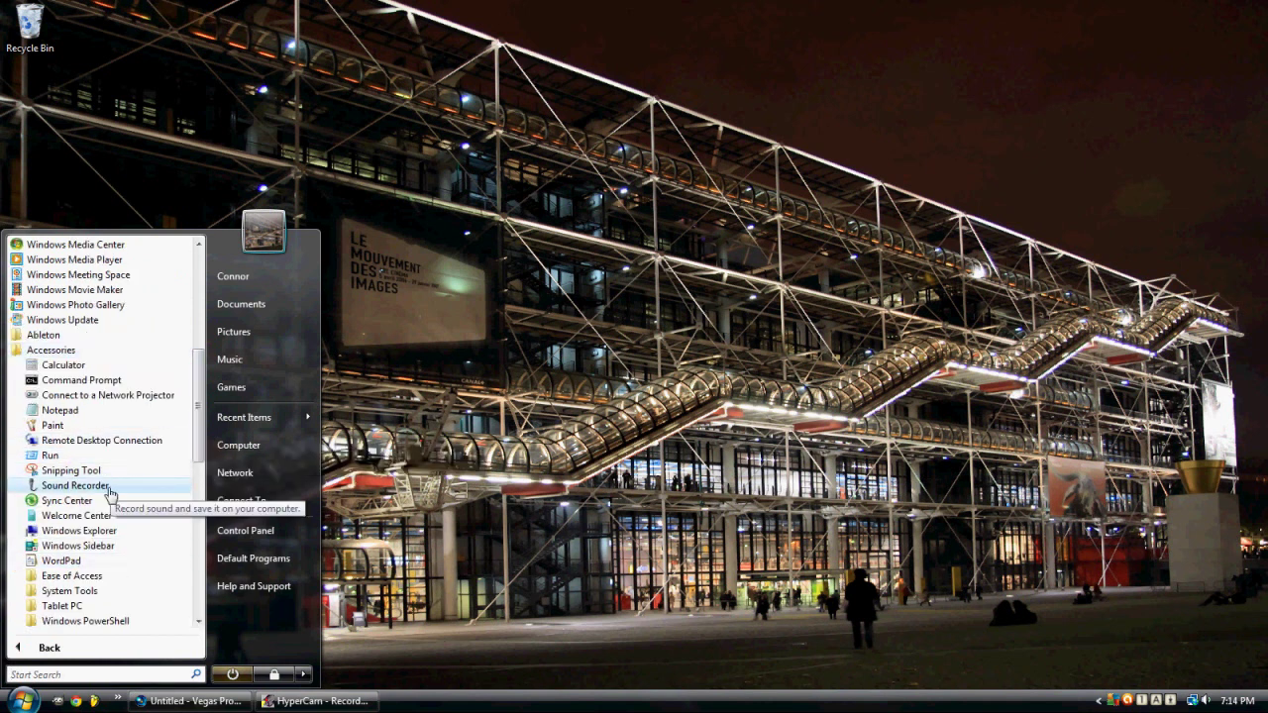
{"action": "left_click", "coordinate": [74, 485]}
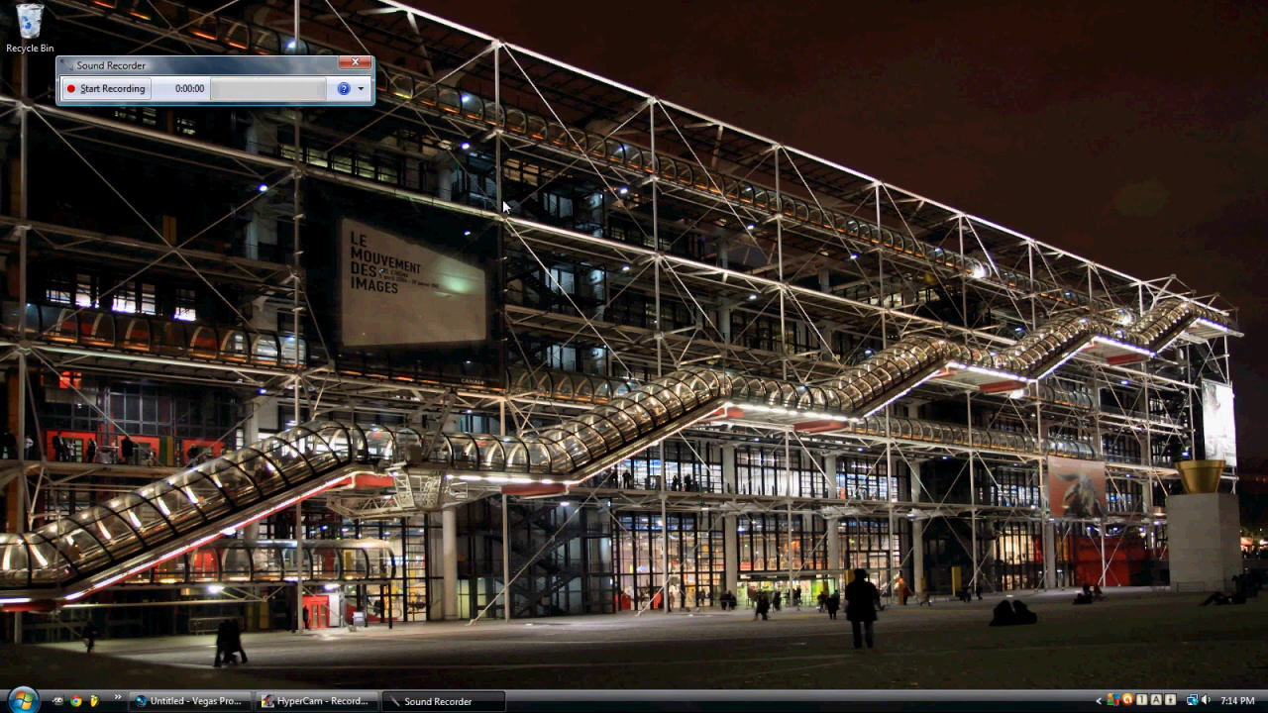
- Record a voice clip of about 7 seconds, then stop recording
{"action": "left_click", "coordinate": [118, 92]}
{"action": "left_click", "coordinate": [111, 88]}
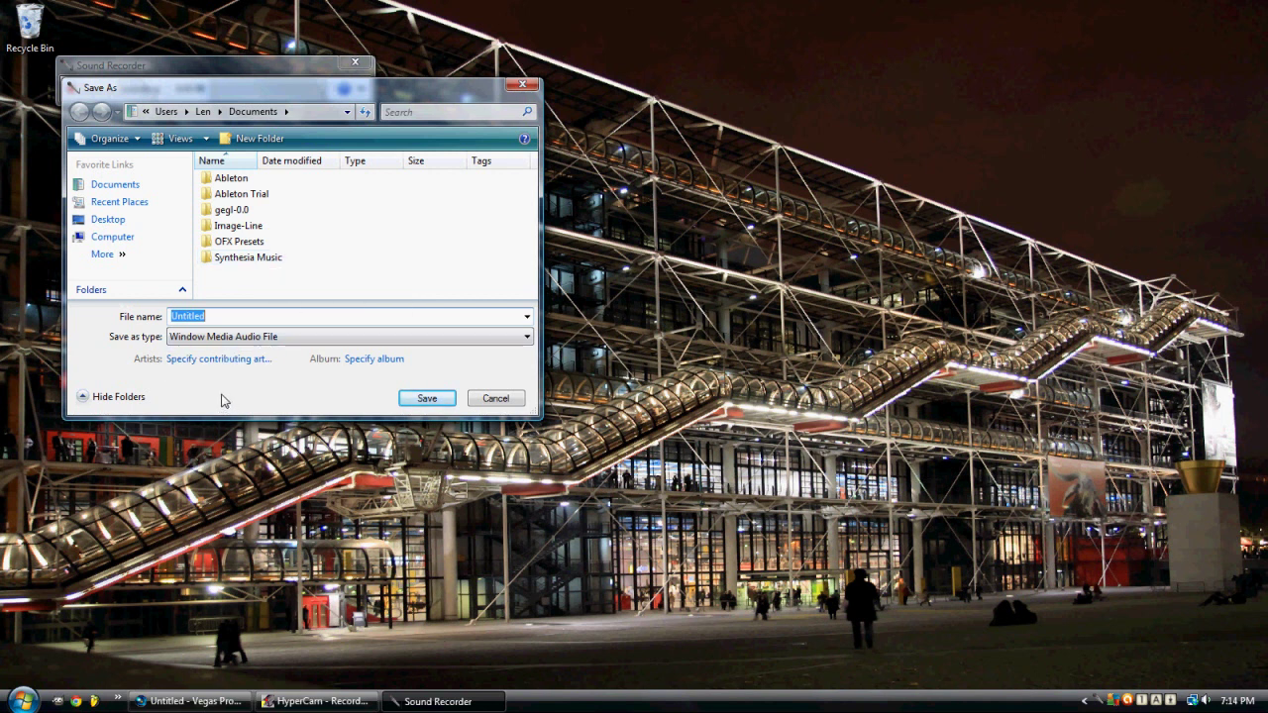
- Save the clip as 'my first tut' (Windows Media Audio) in Videos\In Progress, then close Sound Recorder
{"action": "type", "text": "my fir"}
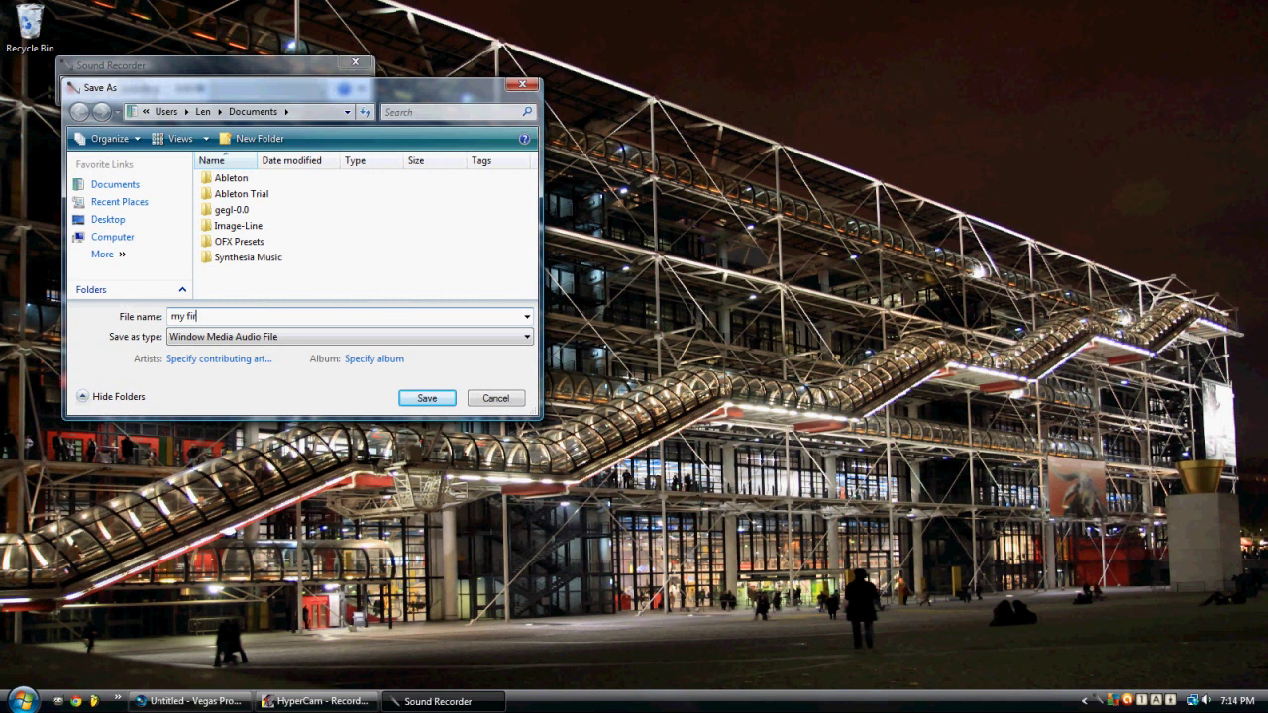
{"action": "type", "text": "st tut"}
{"action": "left_click", "coordinate": [202, 111]}
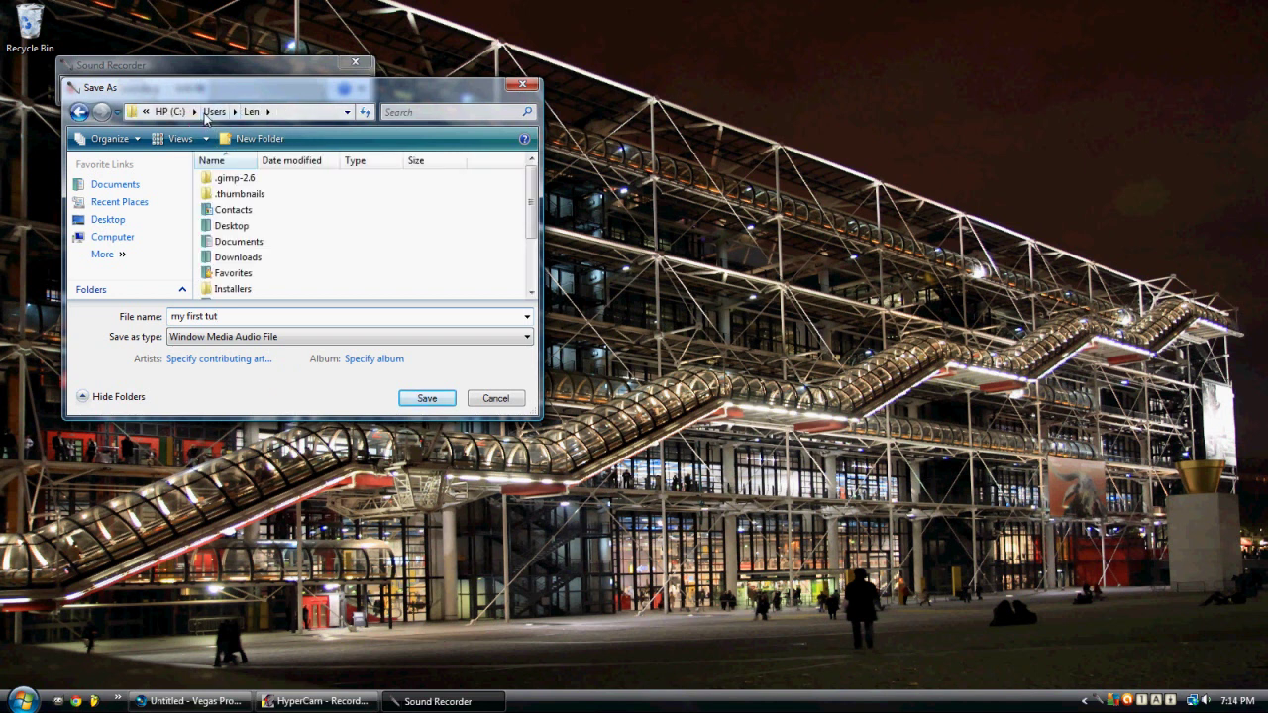
{"action": "scroll", "coordinate": [288, 237], "scroll_direction": "down", "scroll_amount": 3}
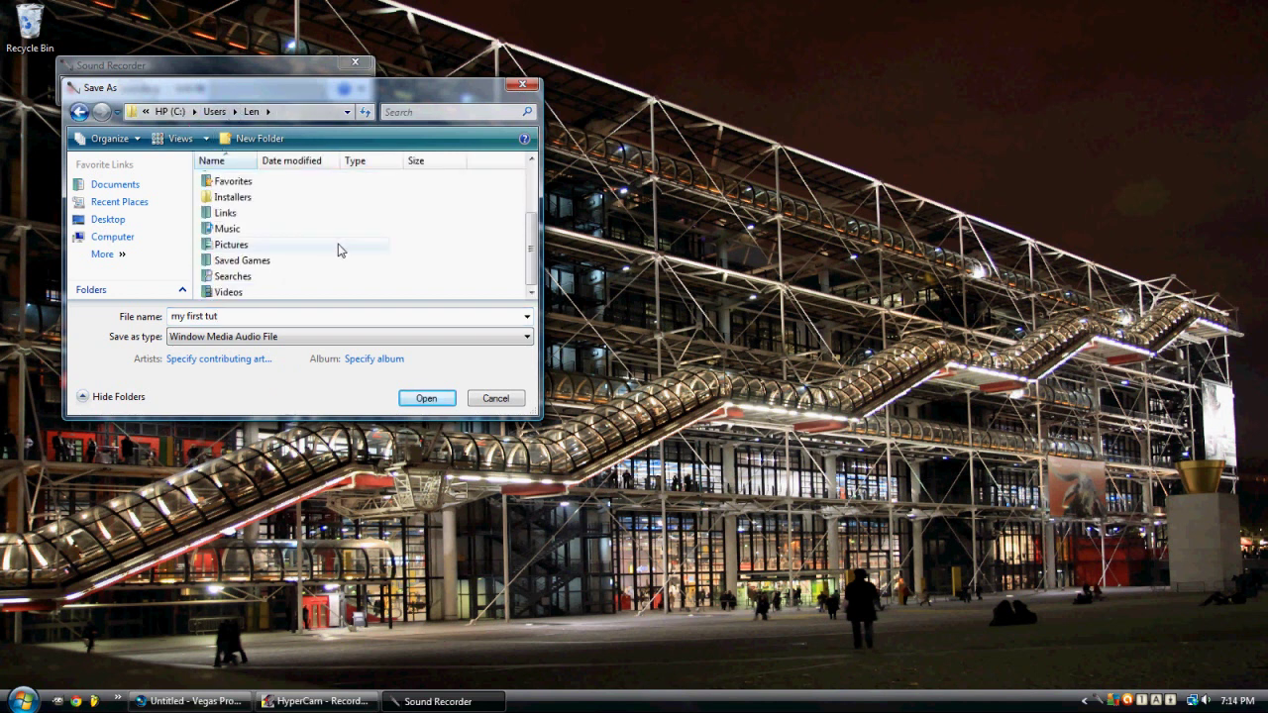
{"action": "double_click", "coordinate": [248, 291]}
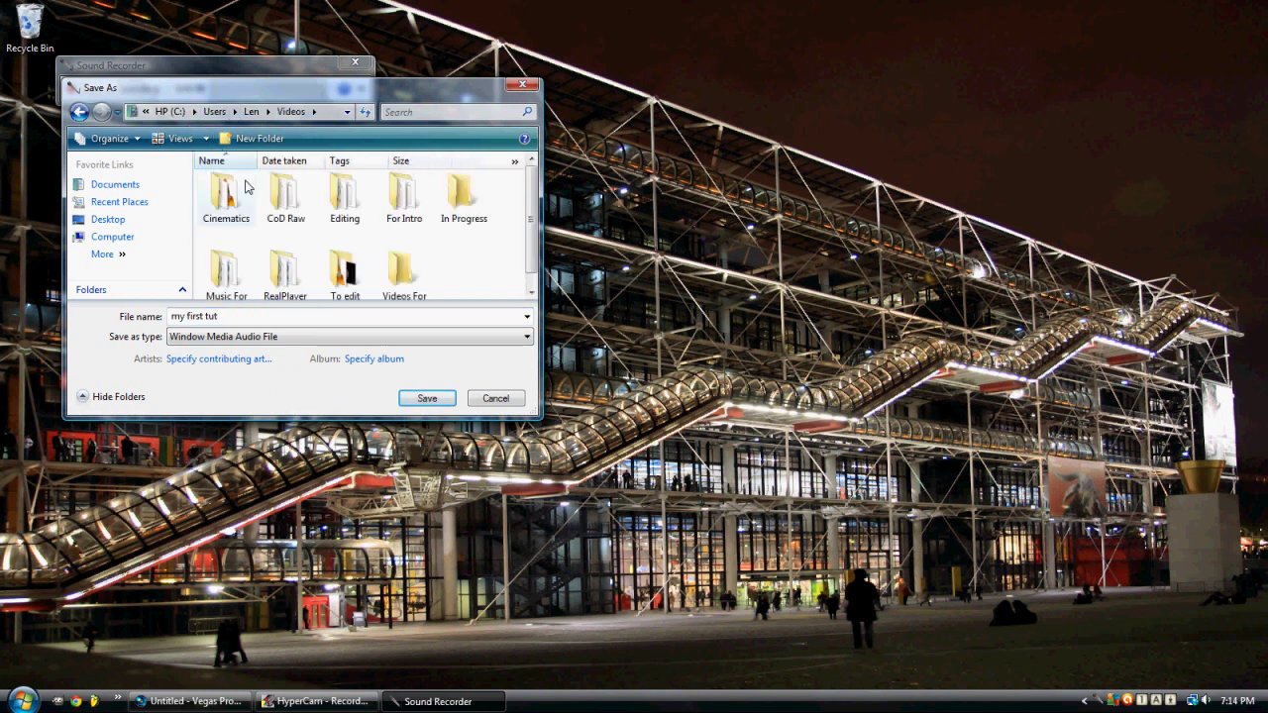
{"action": "double_click", "coordinate": [457, 210]}
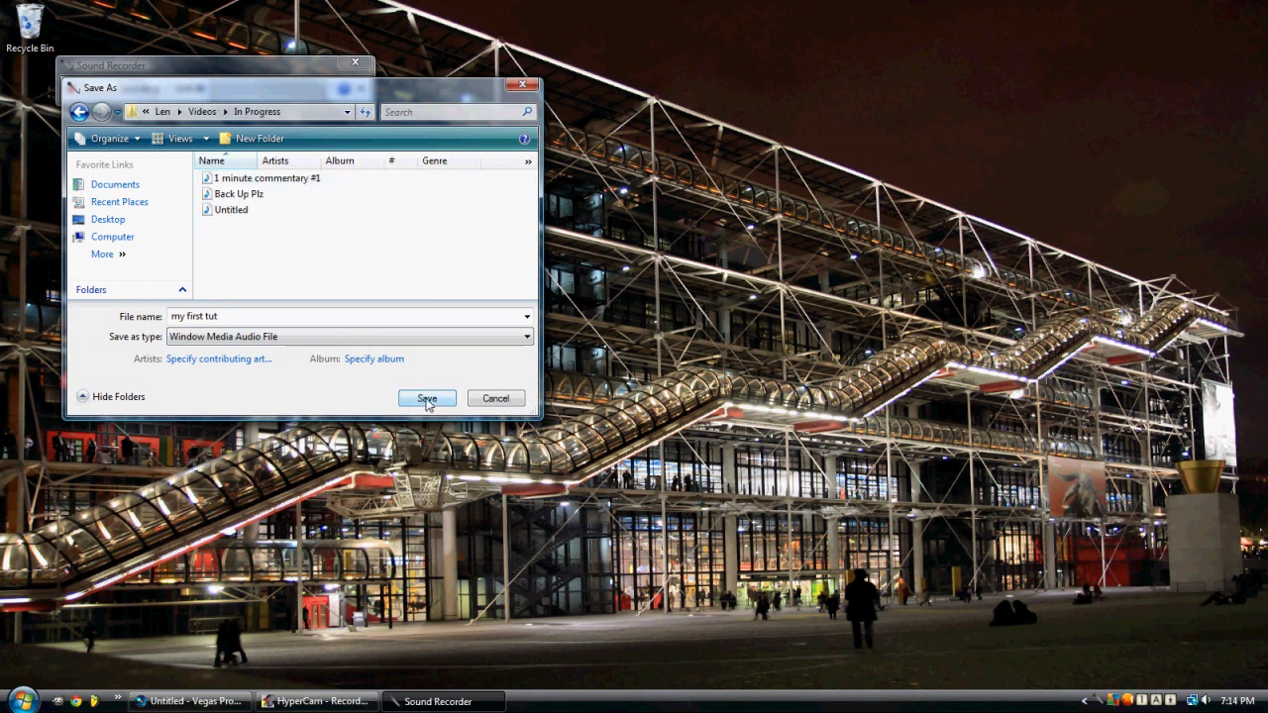
{"action": "left_click", "coordinate": [309, 340]}
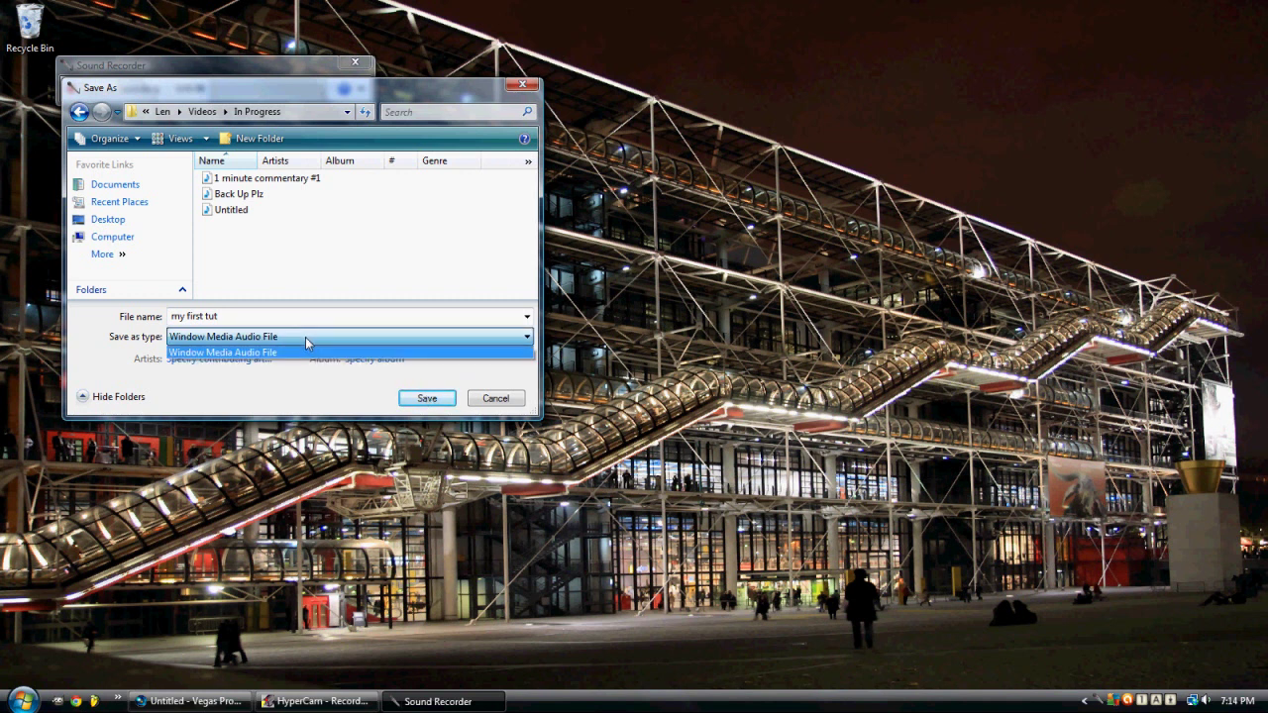
{"action": "left_click", "coordinate": [280, 354]}
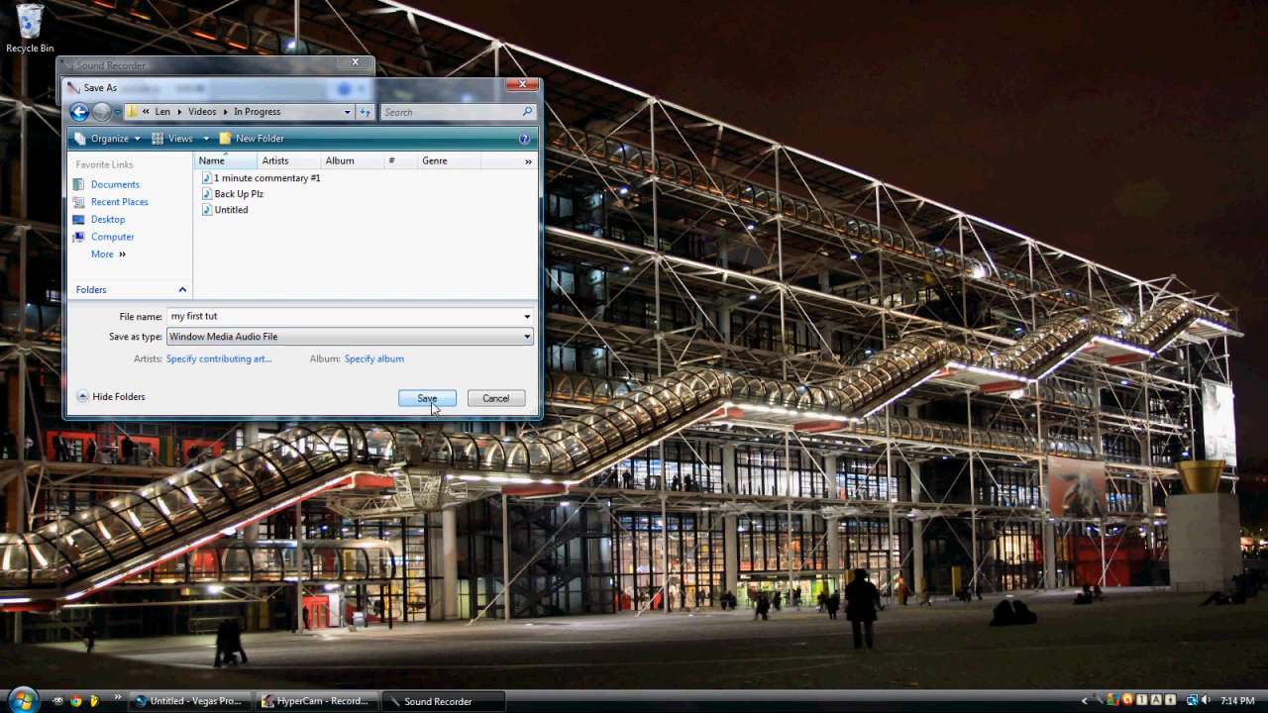
{"action": "left_click", "coordinate": [427, 398]}
{"action": "left_click", "coordinate": [355, 63]}
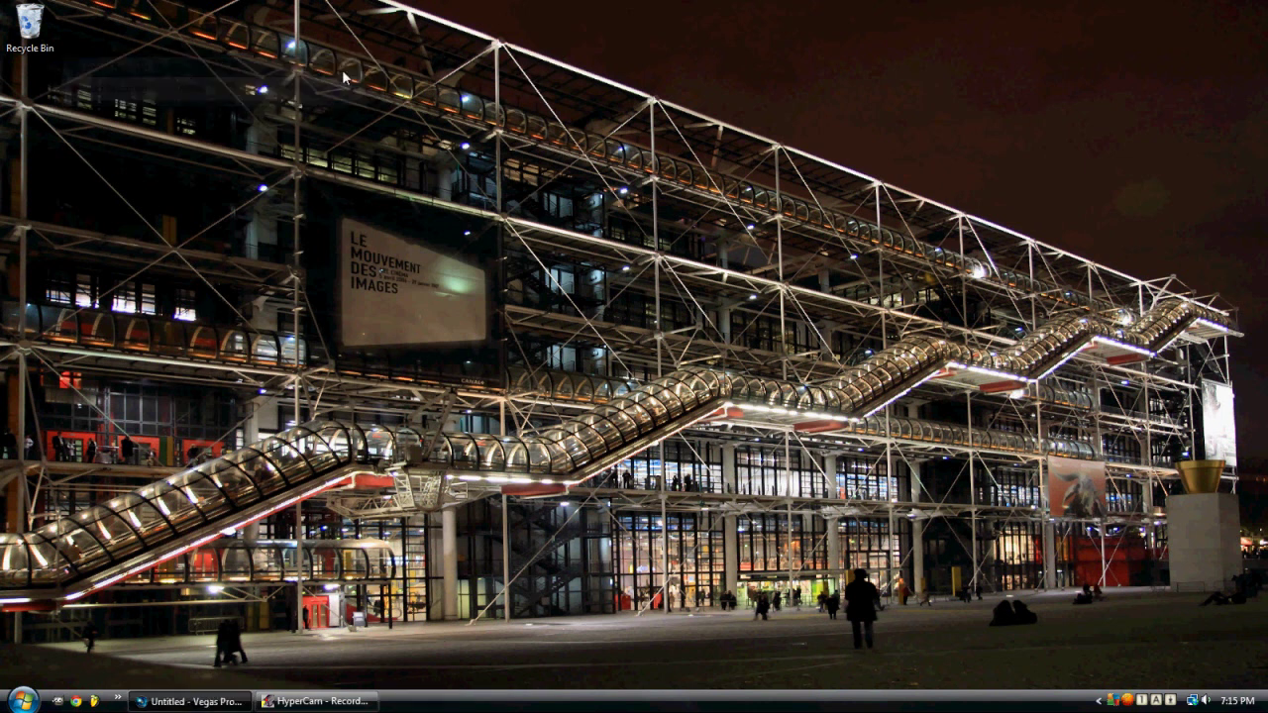
{"action": "key", "text": "super"}
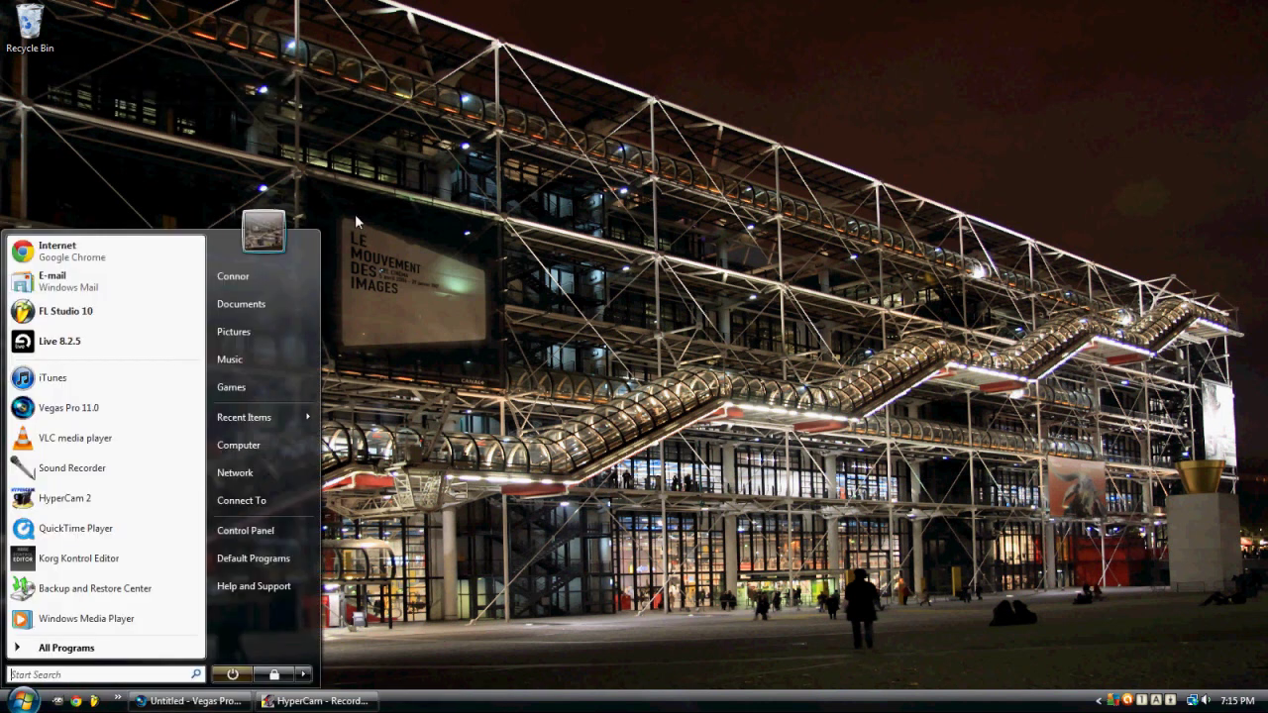
- Browse to Videos\In Progress in Explorer, then bring the Vegas Pro project forward
{"action": "left_click", "coordinate": [283, 276]}
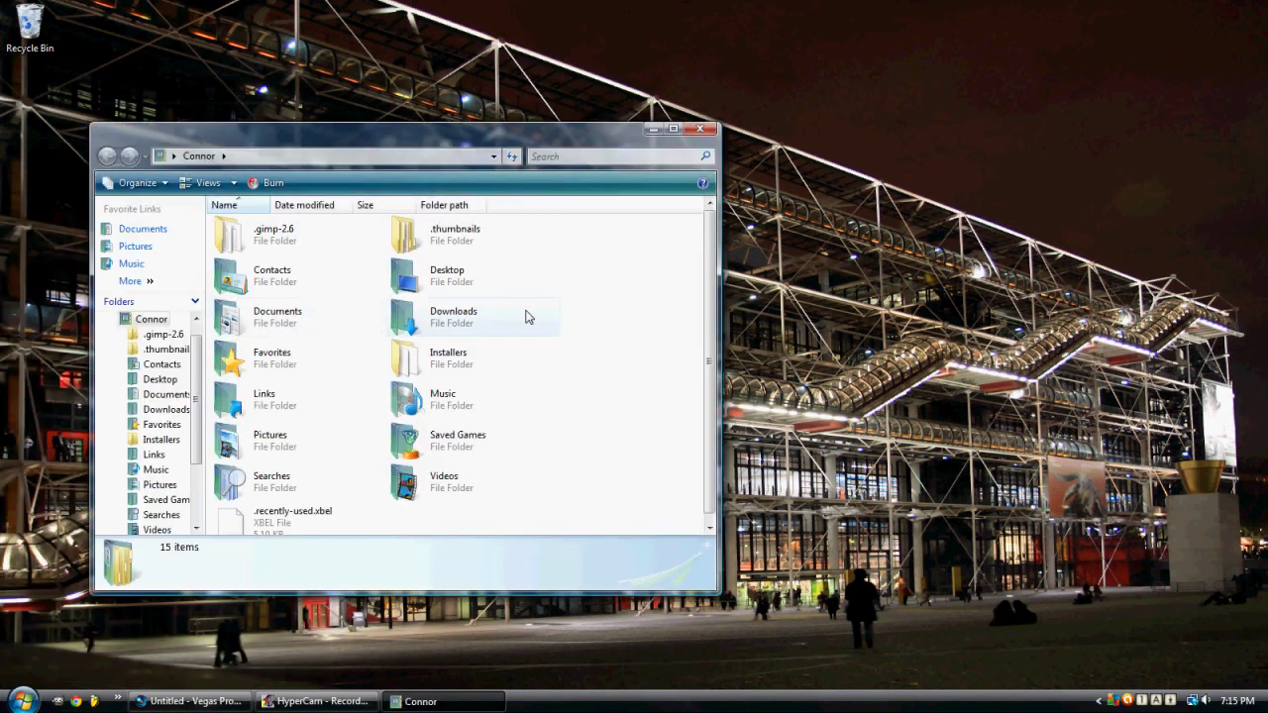
{"action": "double_click", "coordinate": [471, 494]}
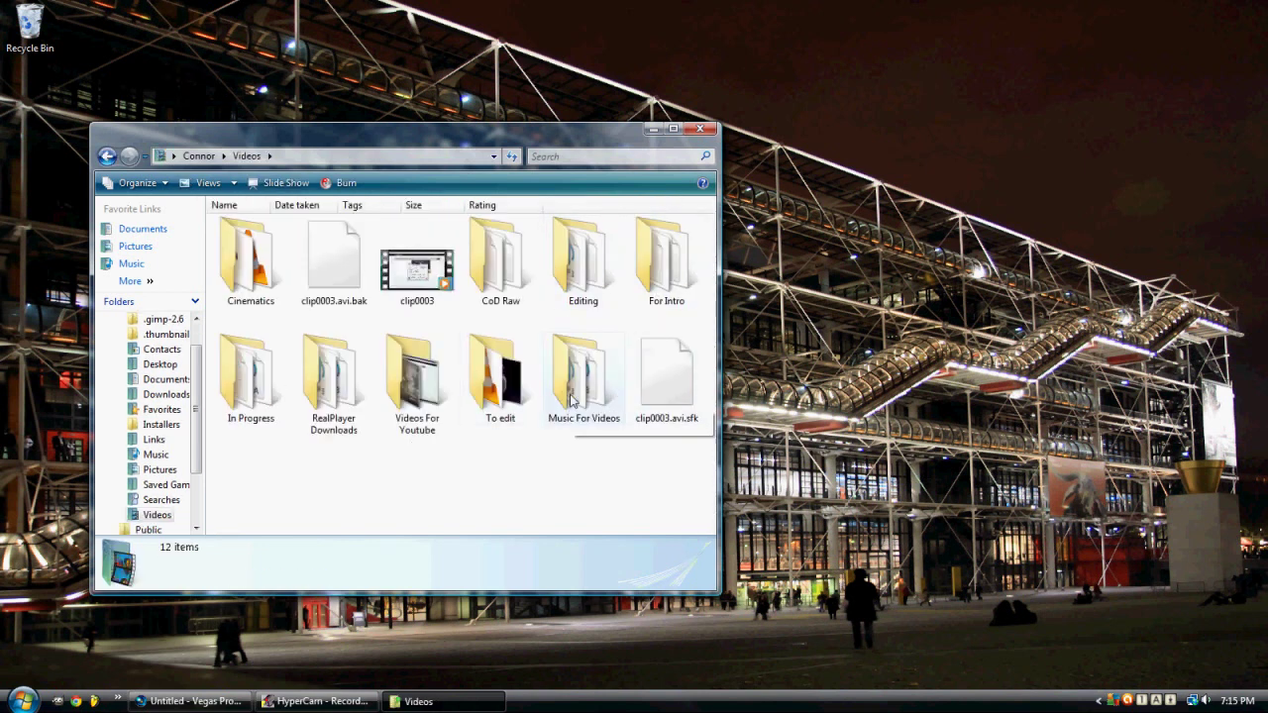
{"action": "double_click", "coordinate": [262, 405]}
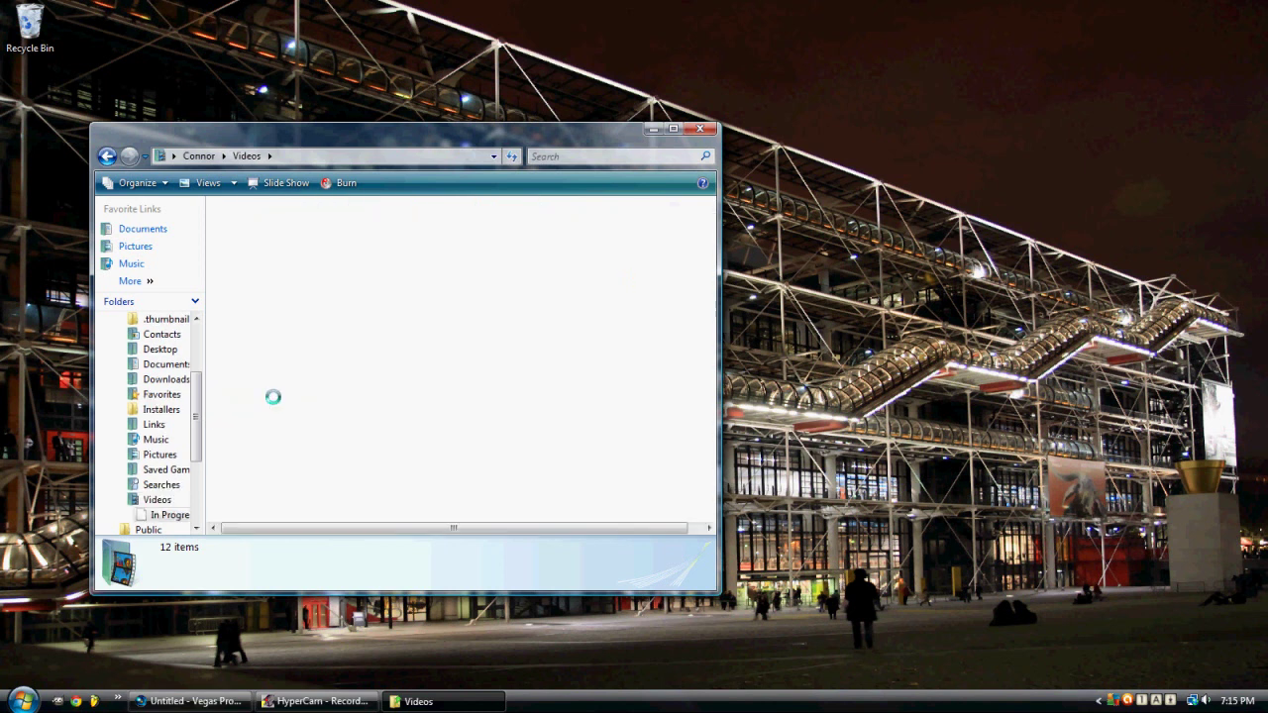
{"action": "left_click", "coordinate": [211, 703]}
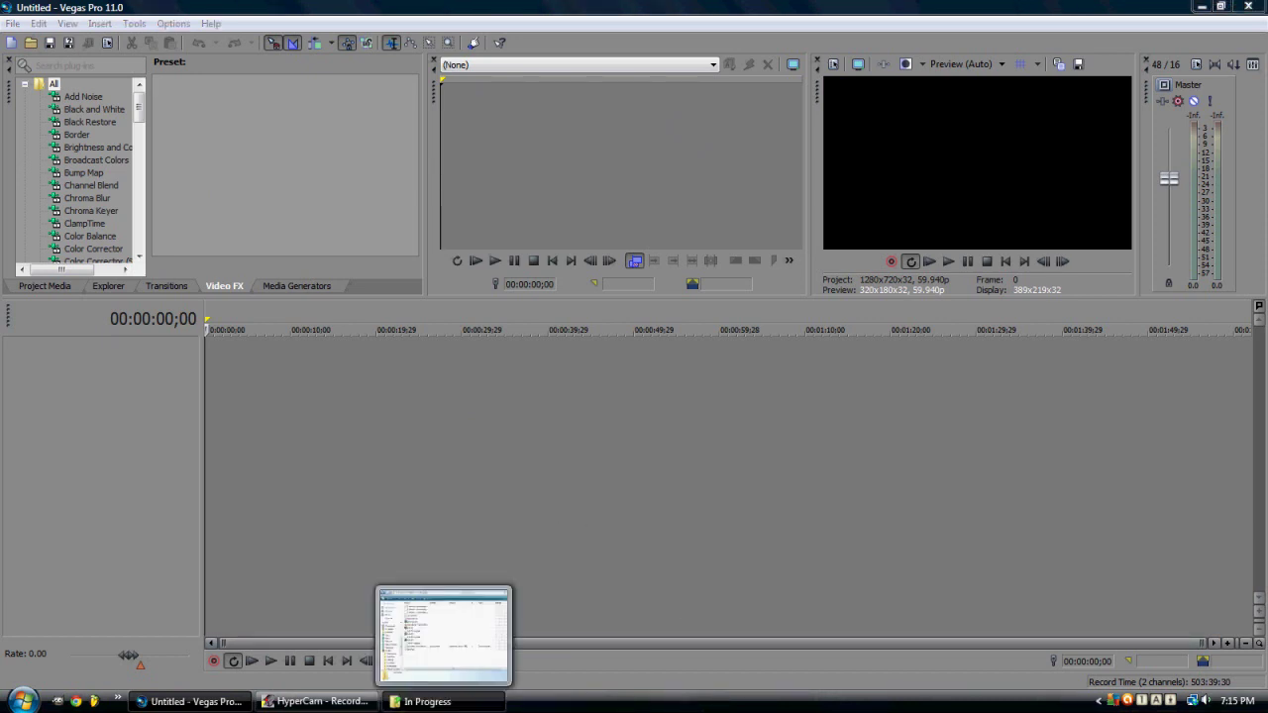
- Drop 'my first tut' from Explorer onto the timeline, accept the proxy notice, and set track volume to 12.0 dB
{"action": "left_click", "coordinate": [426, 702]}
{"action": "left_click_drag", "start_coordinate": [391, 130], "coordinate": [809, 132]}
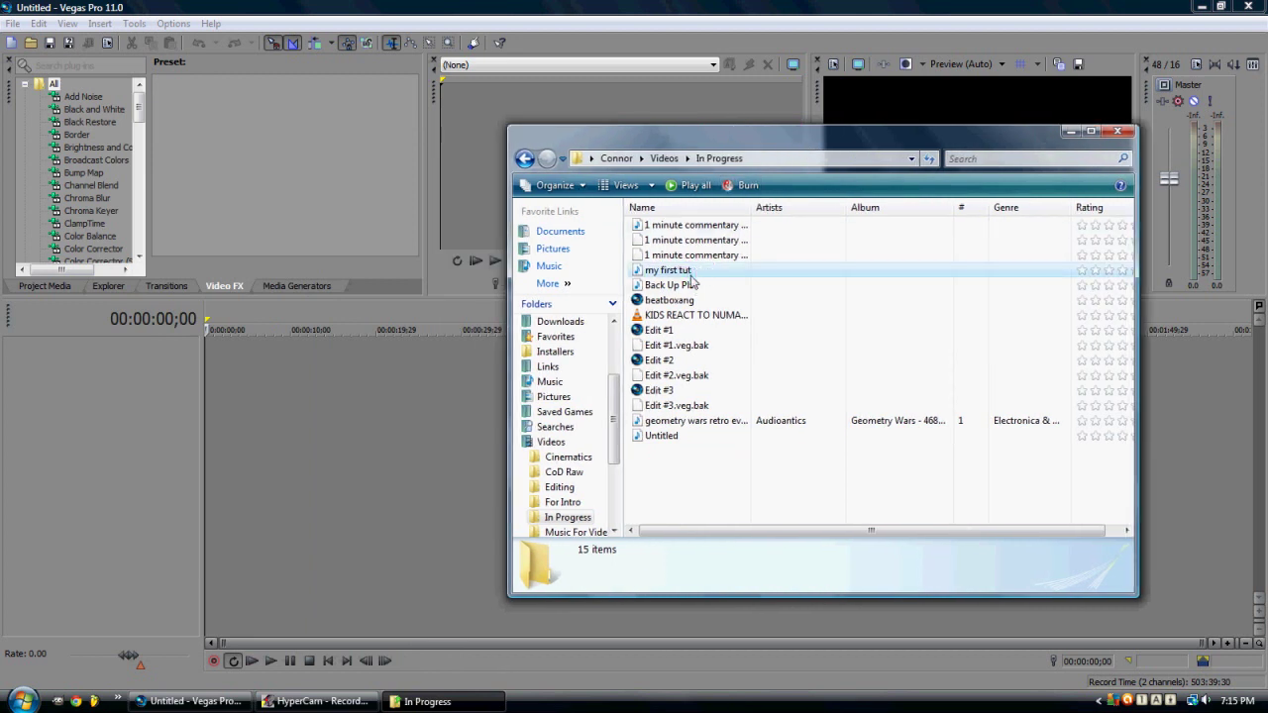
{"action": "left_click_drag", "start_coordinate": [699, 274], "coordinate": [204, 366]}
{"action": "left_click", "coordinate": [1069, 130]}
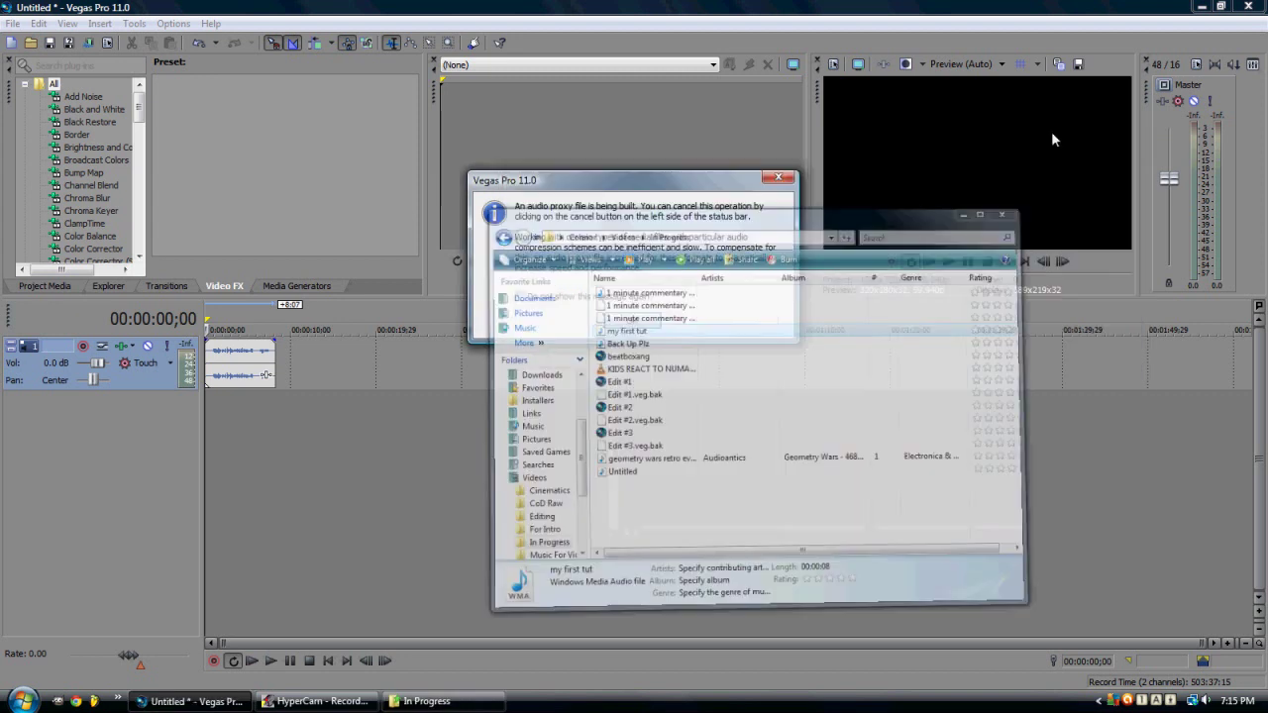
{"action": "left_click", "coordinate": [634, 321]}
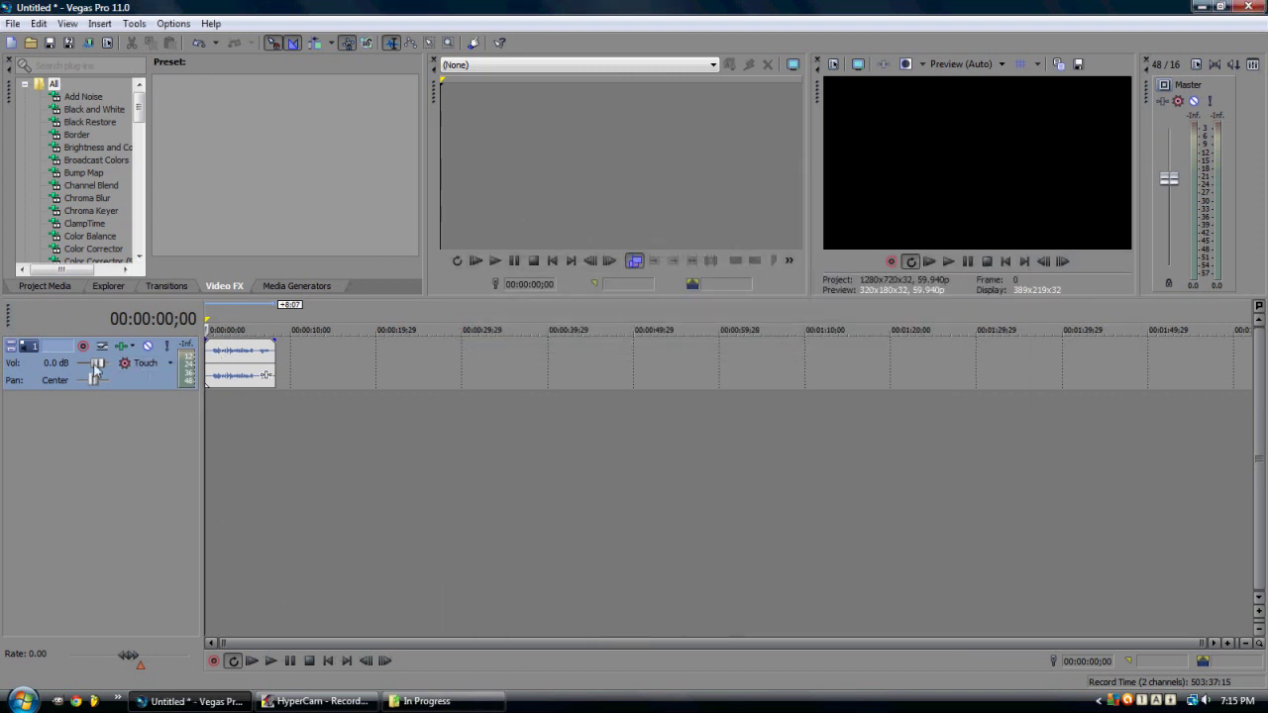
{"action": "left_click_drag", "start_coordinate": [96, 363], "coordinate": [125, 363]}
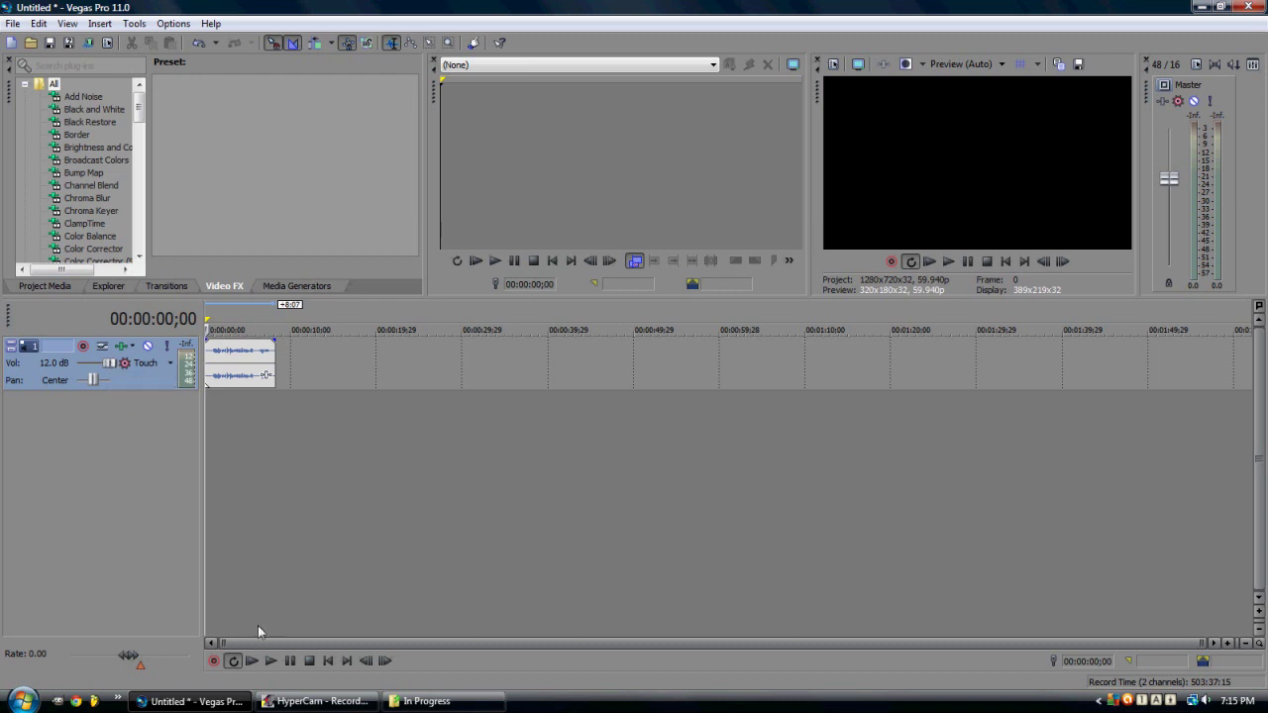
- Play back the voice clip to review it, then stop
{"action": "left_click", "coordinate": [271, 662]}
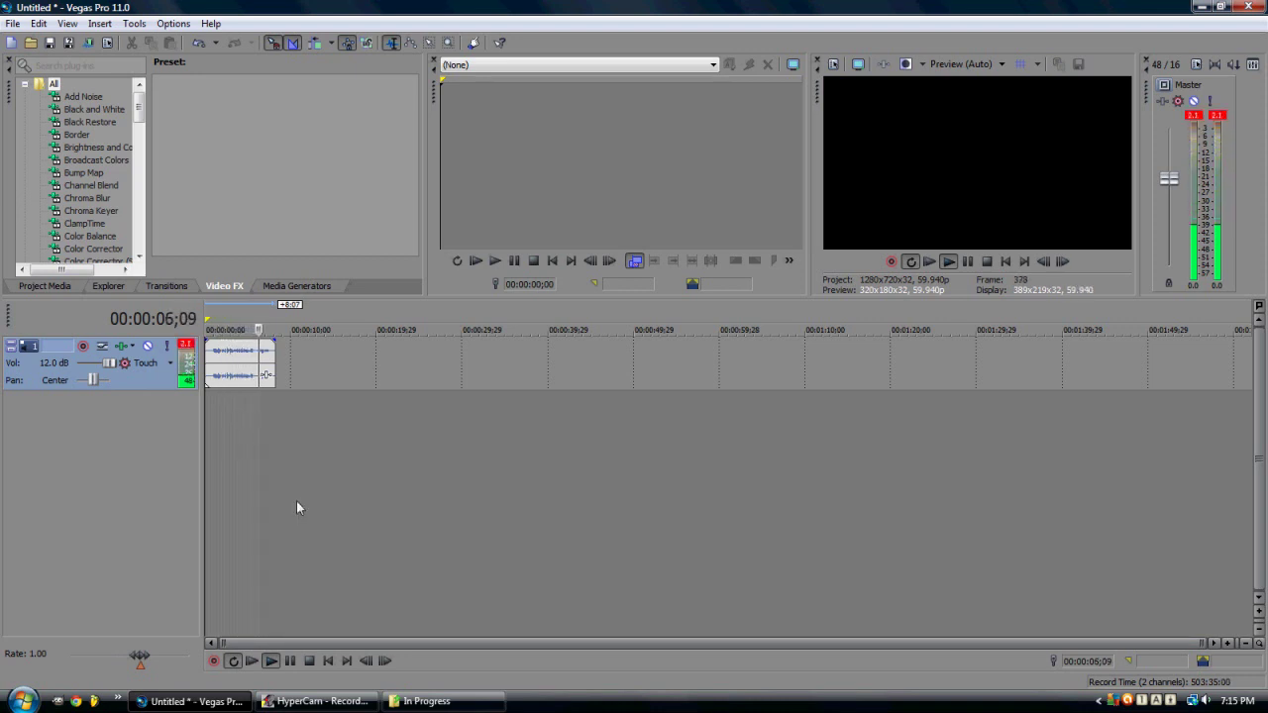
{"action": "left_click", "coordinate": [149, 347]}
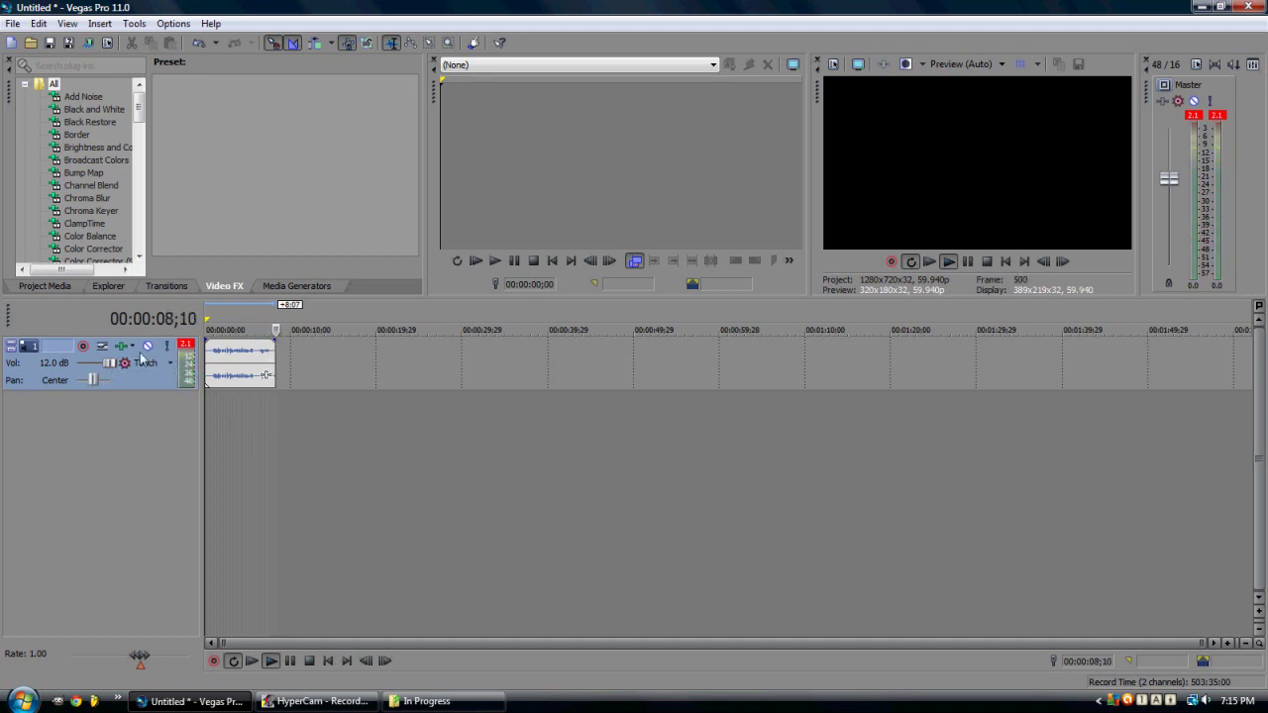
{"action": "left_click", "coordinate": [289, 661]}
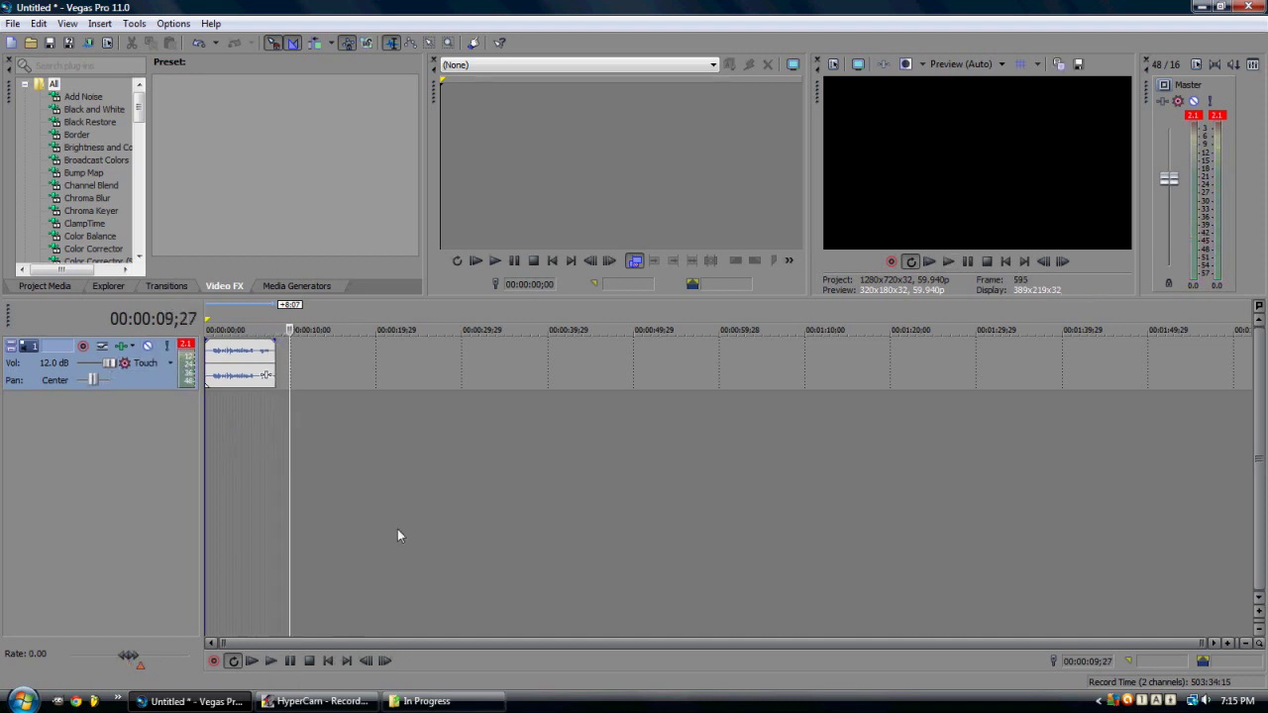
- Zoom in on the timeline and trim the clip's end back to 00:00:06;17
{"action": "left_click", "coordinate": [224, 323]}
{"action": "scroll", "coordinate": [254, 322], "scroll_direction": "up", "scroll_amount": 3}
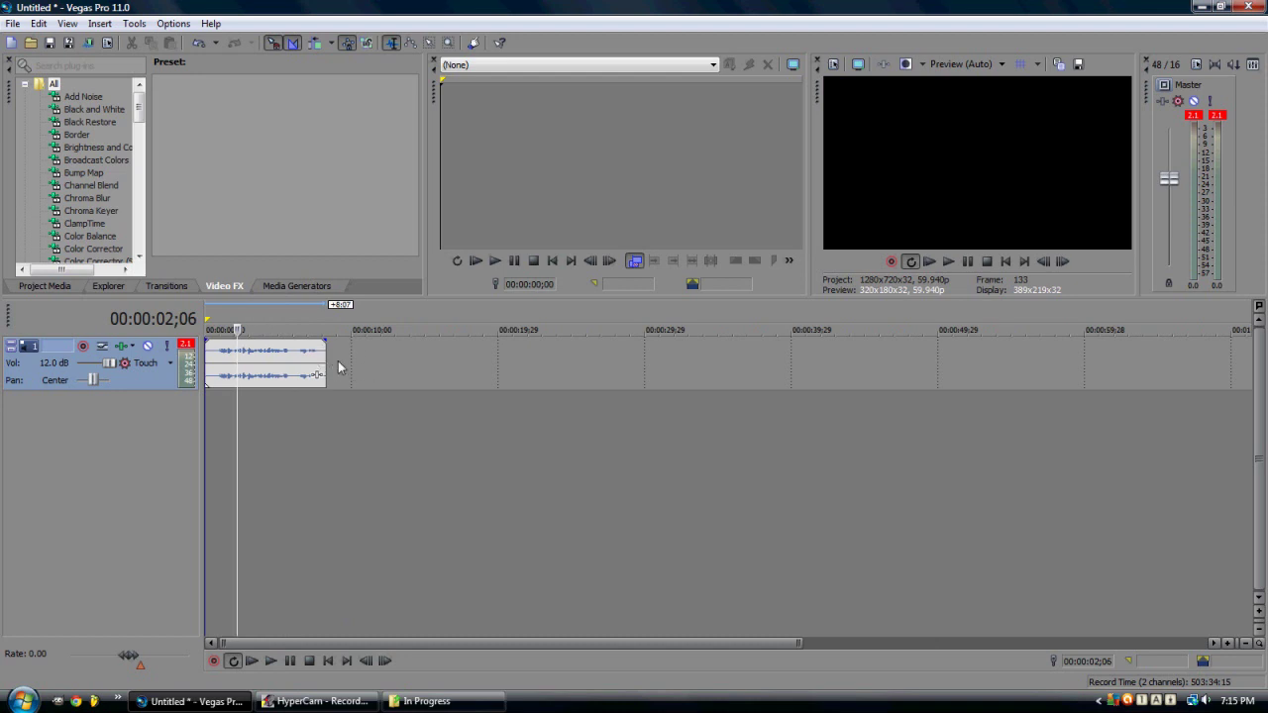
{"action": "left_click", "coordinate": [302, 327]}
{"action": "left_click_drag", "start_coordinate": [324, 354], "coordinate": [291, 366]}
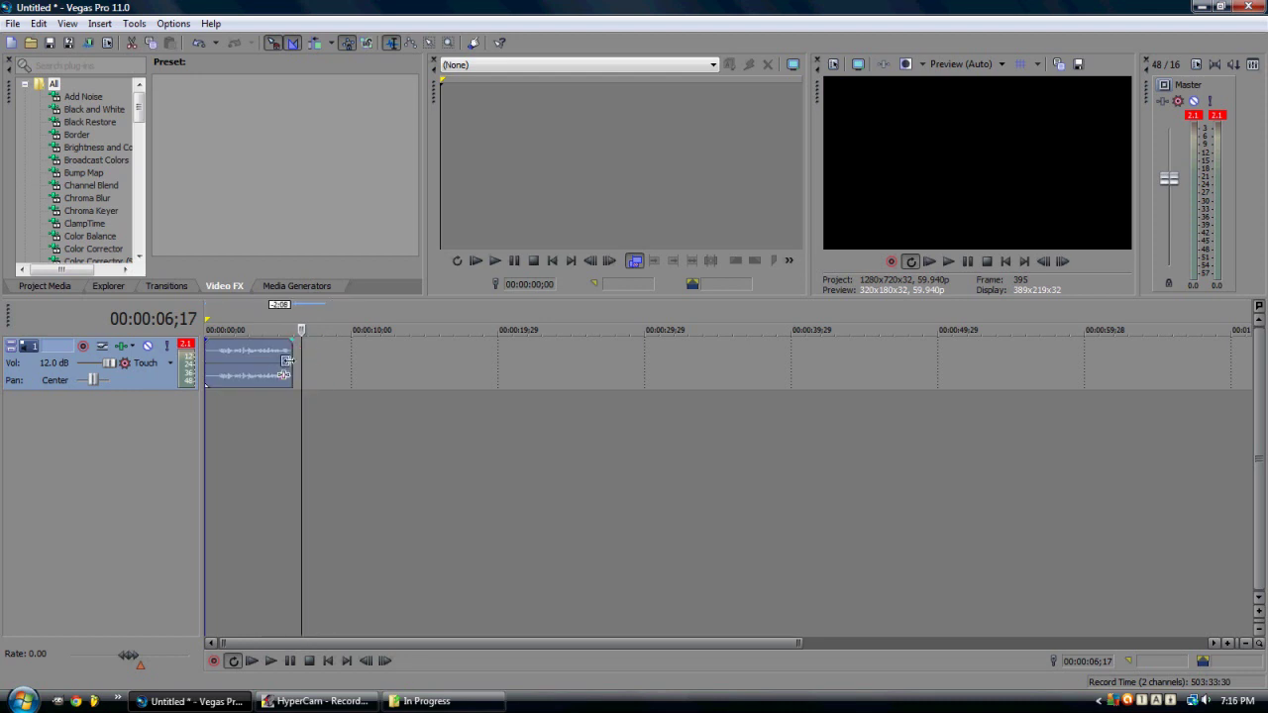
- Add a fade-in to the clip's start and play the project from the beginning
{"action": "left_click", "coordinate": [255, 317]}
{"action": "mouse_move", "coordinate": [206, 354]}
{"action": "left_mouse_down"}
{"action": "mouse_move", "coordinate": [222, 340]}
{"action": "mouse_move", "coordinate": [226, 357]}
{"action": "left_mouse_up"}
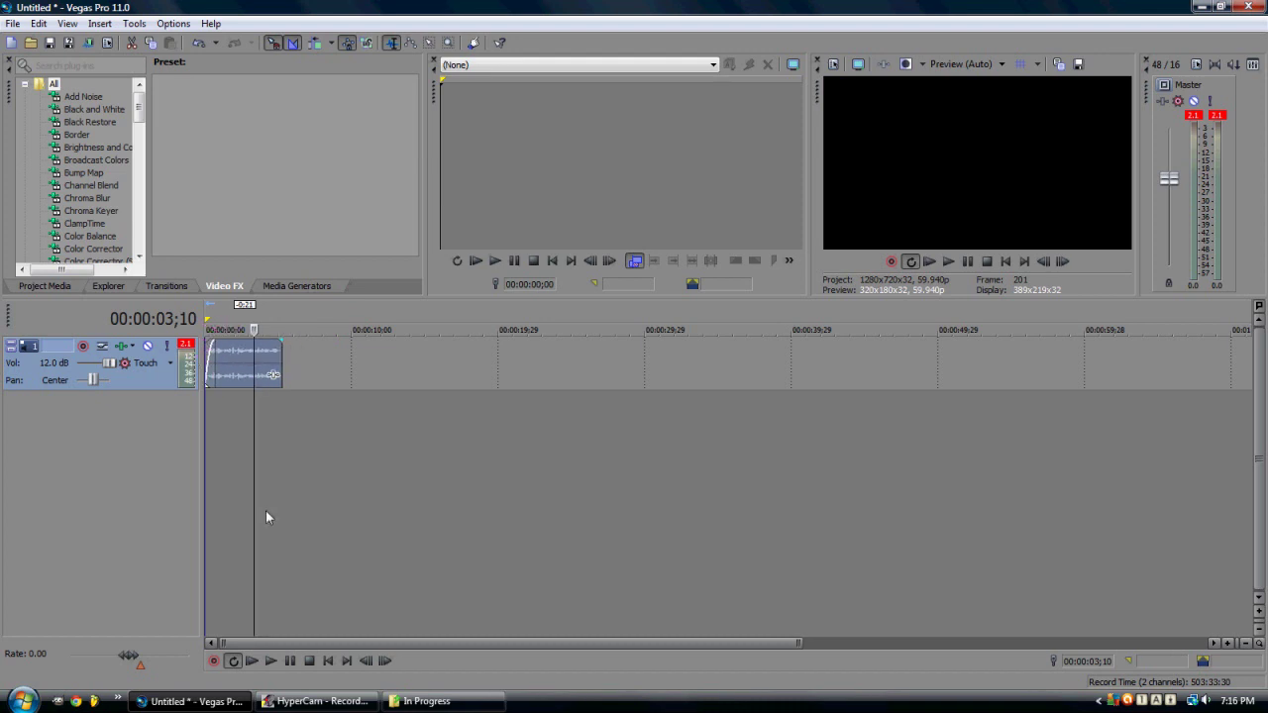
{"action": "left_click", "coordinate": [252, 661]}
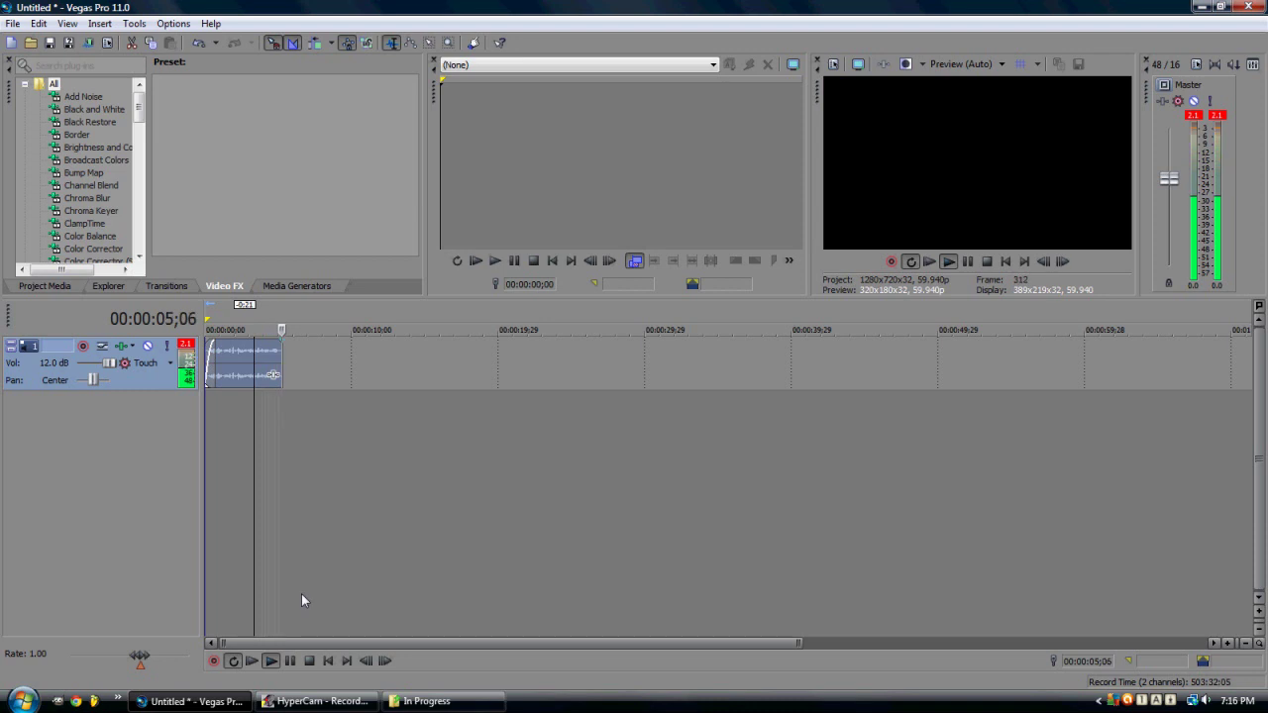
{"action": "left_click", "coordinate": [289, 661]}
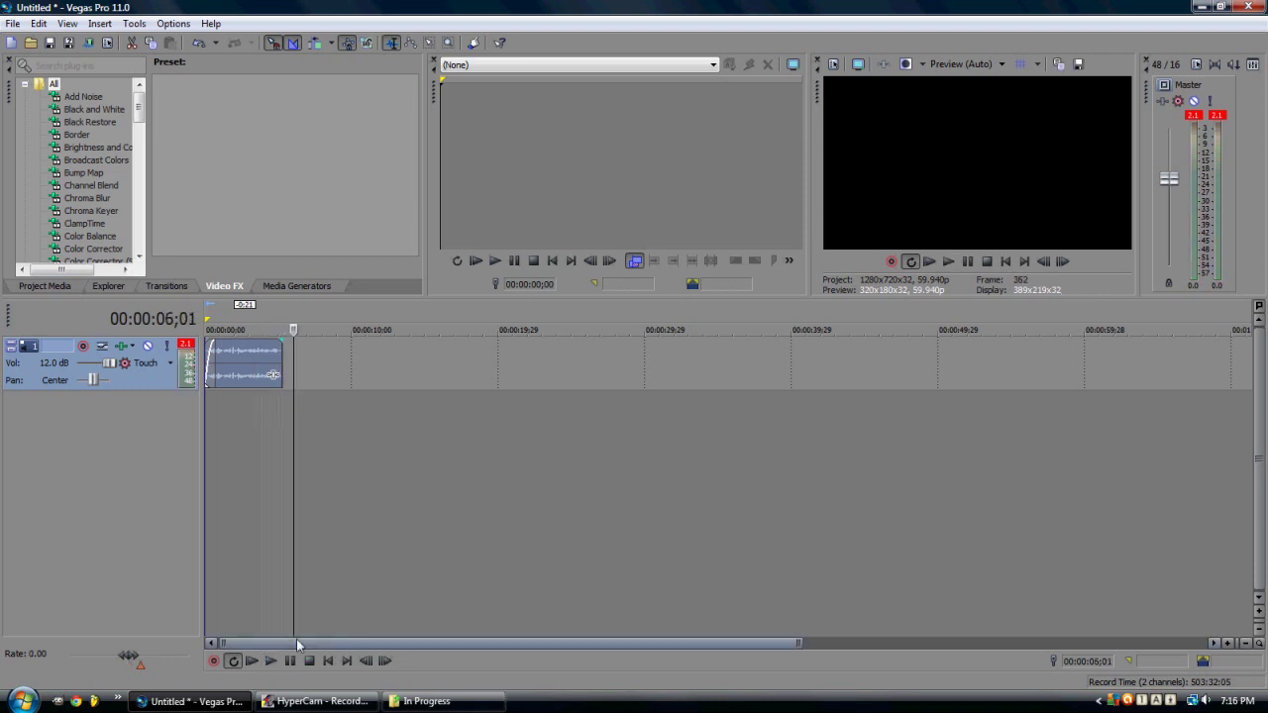